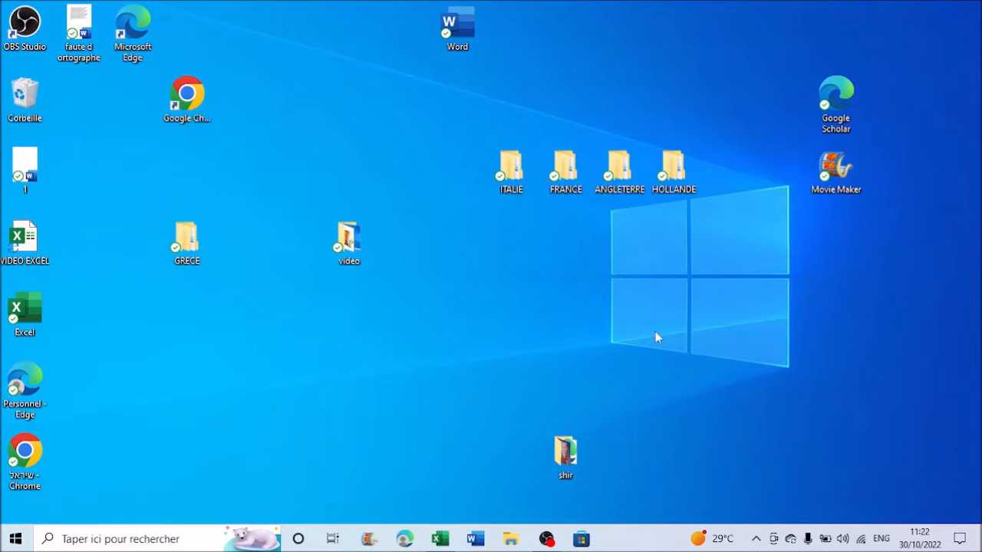
Step: Switch to the VIDEO EXCEL workbook, link cell A12 (FILS 1) to the HYPERTEXT 2 sheet, and test the link before returning to FILS1
{"action": "left_click", "coordinate": [451, 542]}
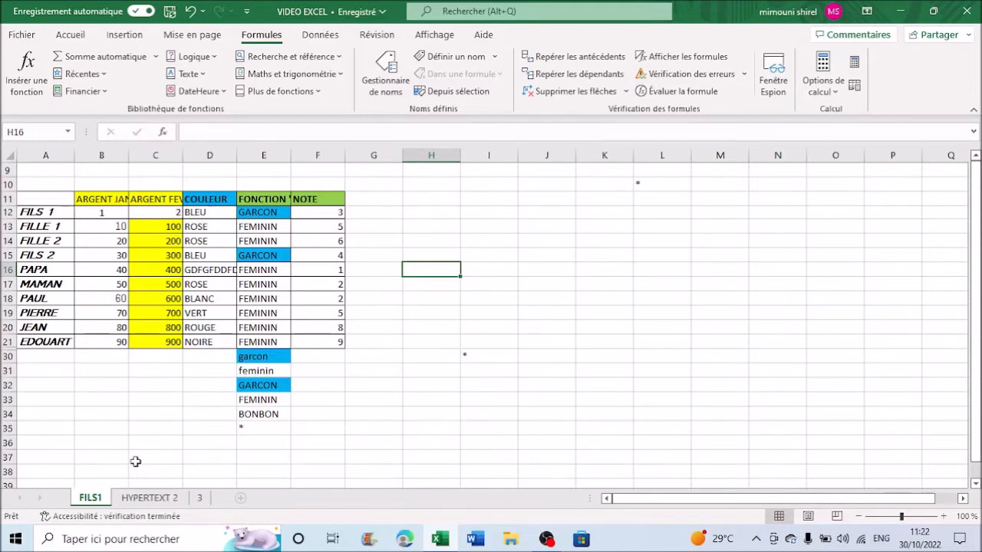
{"action": "left_click", "coordinate": [117, 284]}
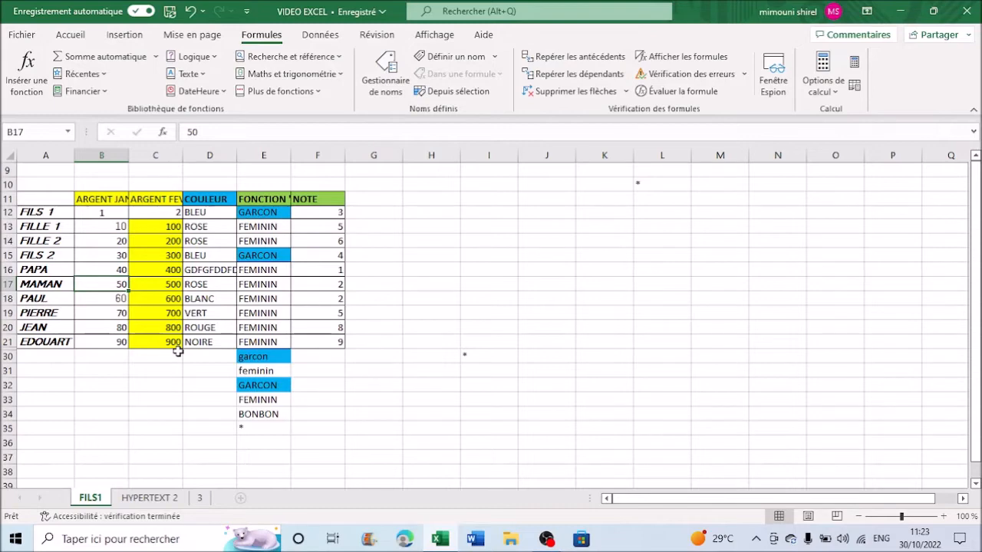
{"action": "left_click", "coordinate": [54, 213]}
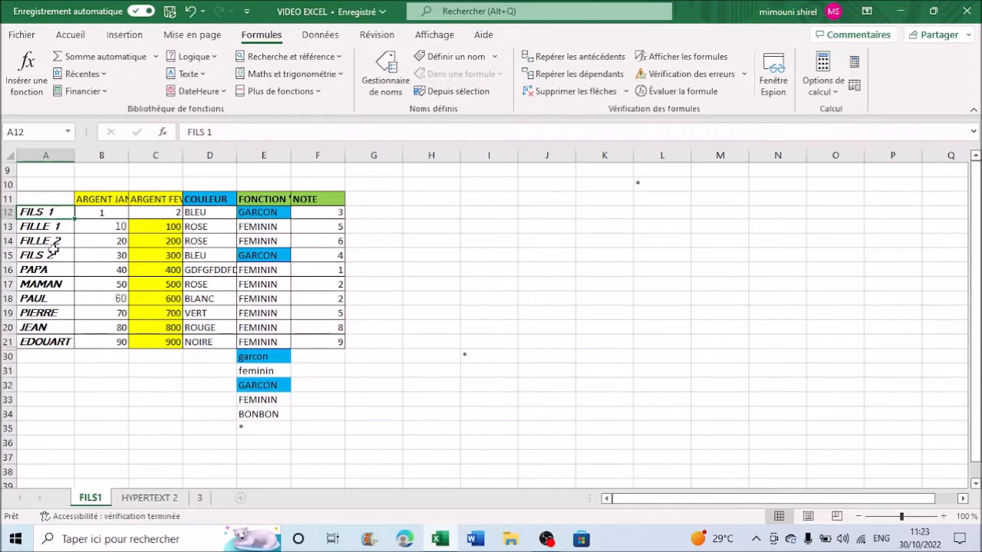
{"action": "right_click", "coordinate": [48, 212]}
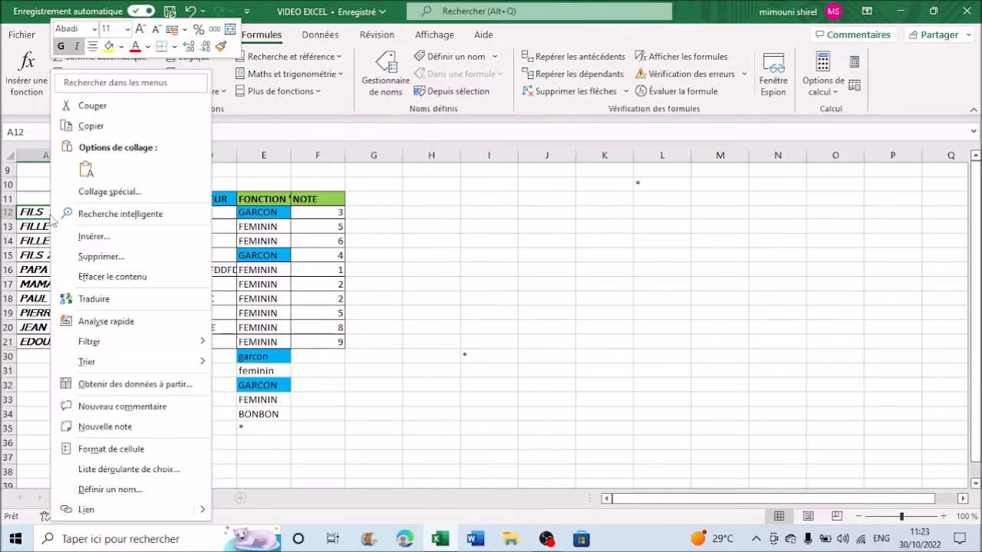
{"action": "left_click", "coordinate": [87, 510]}
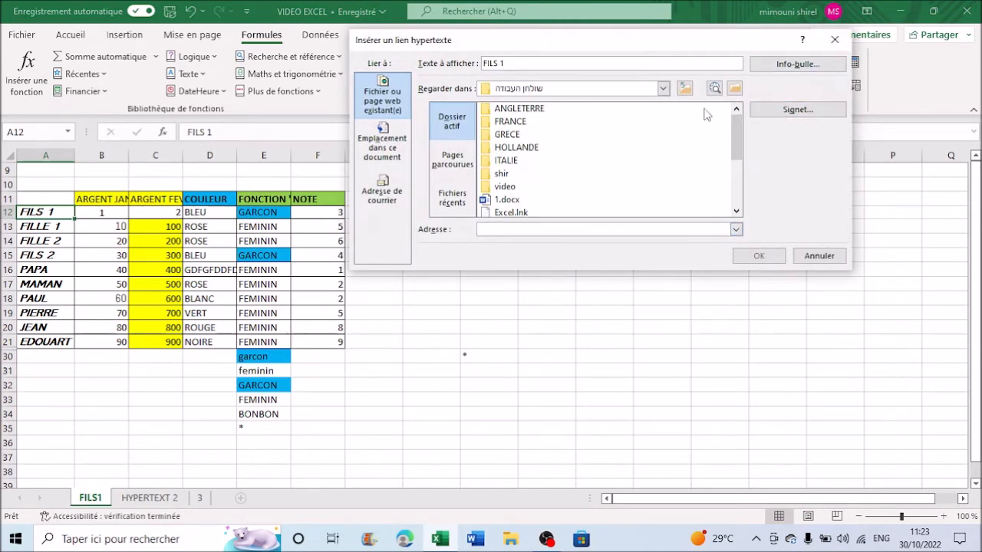
{"action": "left_click", "coordinate": [810, 112]}
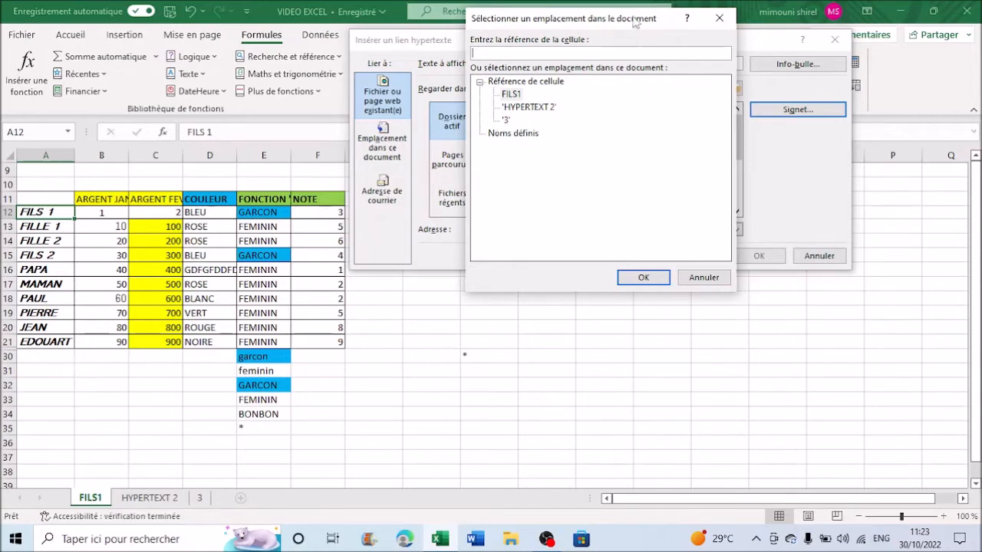
{"action": "left_click", "coordinate": [537, 109]}
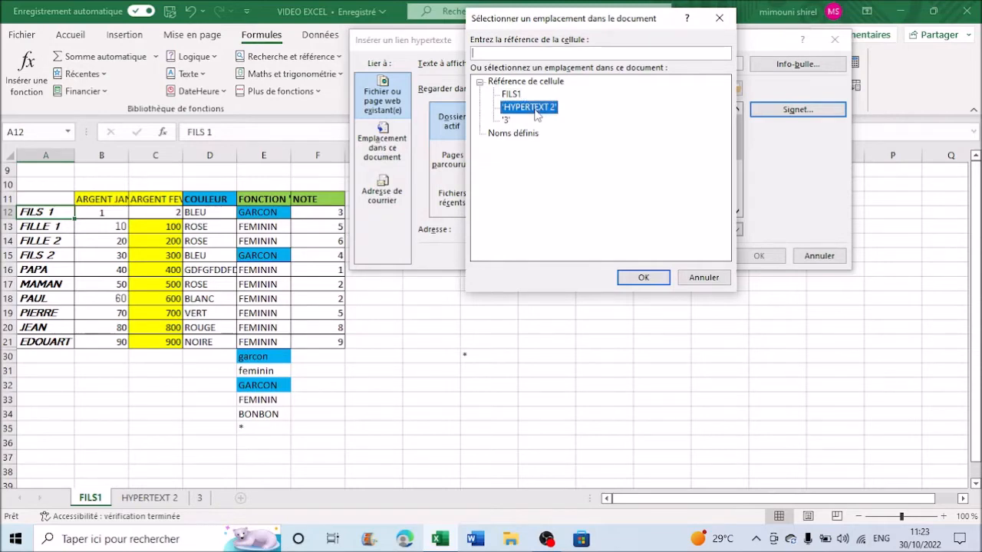
{"action": "left_click", "coordinate": [644, 278]}
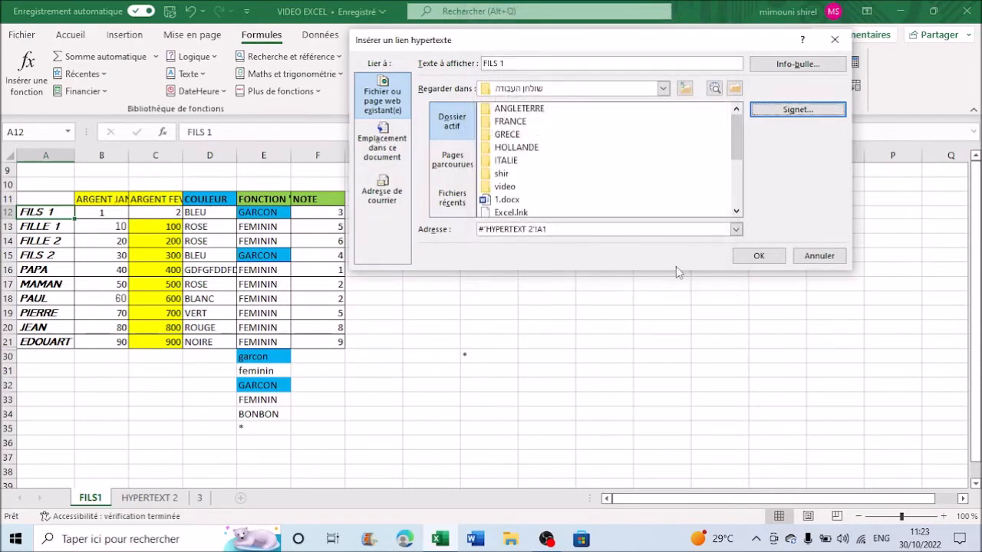
{"action": "left_click", "coordinate": [759, 257]}
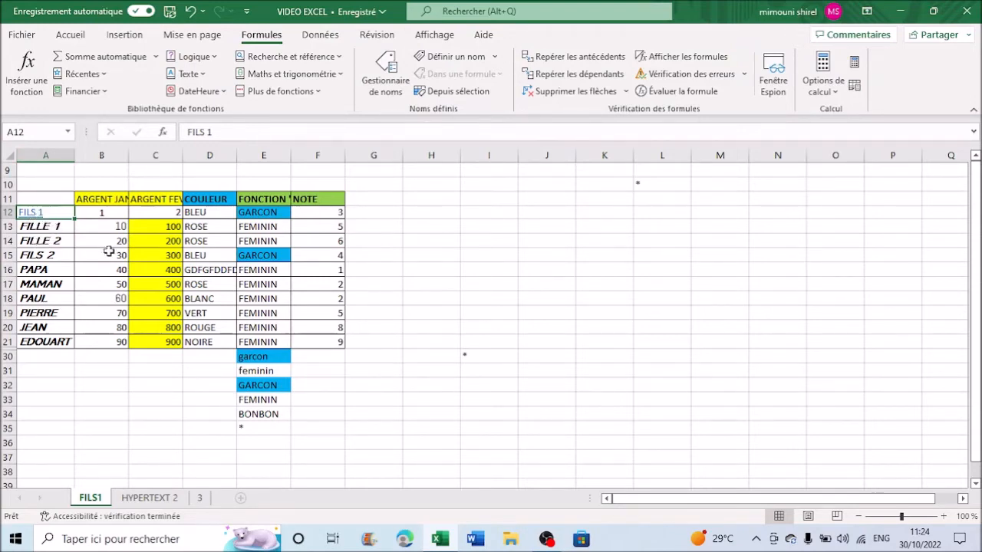
{"action": "left_click", "coordinate": [31, 212]}
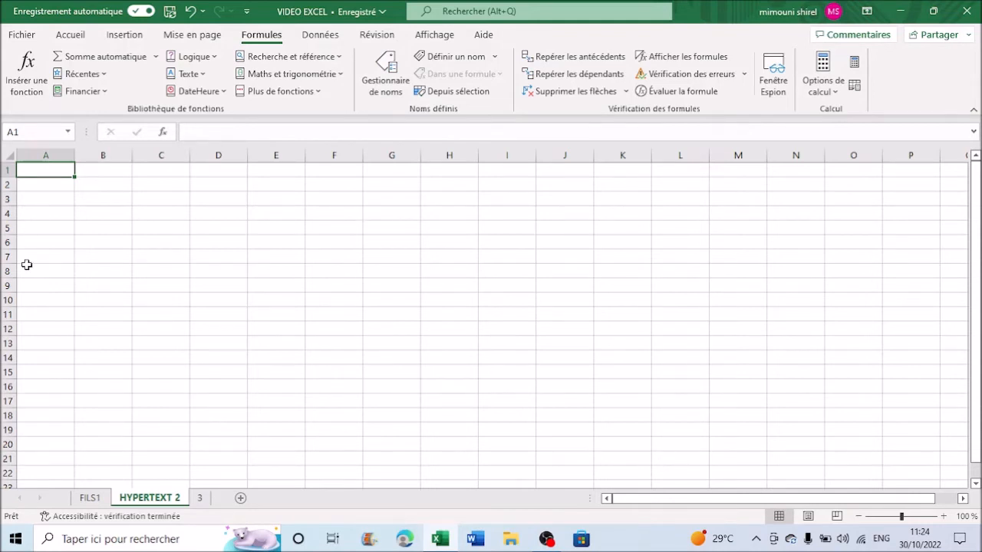
{"action": "left_click", "coordinate": [89, 498]}
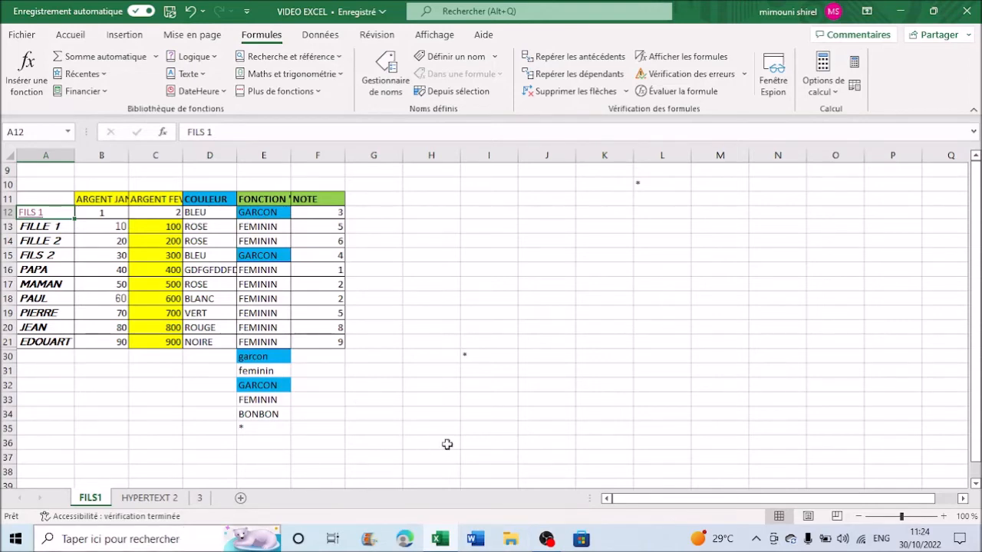
Step: Switch to Google Chrome and start a guest browsing window
{"action": "left_click", "coordinate": [902, 13]}
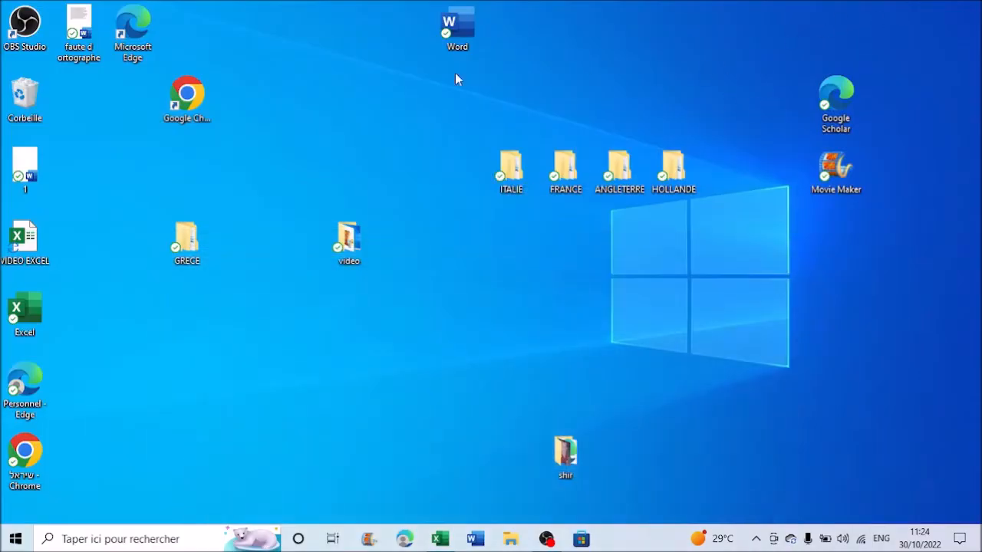
{"action": "left_click", "coordinate": [199, 93]}
{"action": "double_click", "coordinate": [199, 93]}
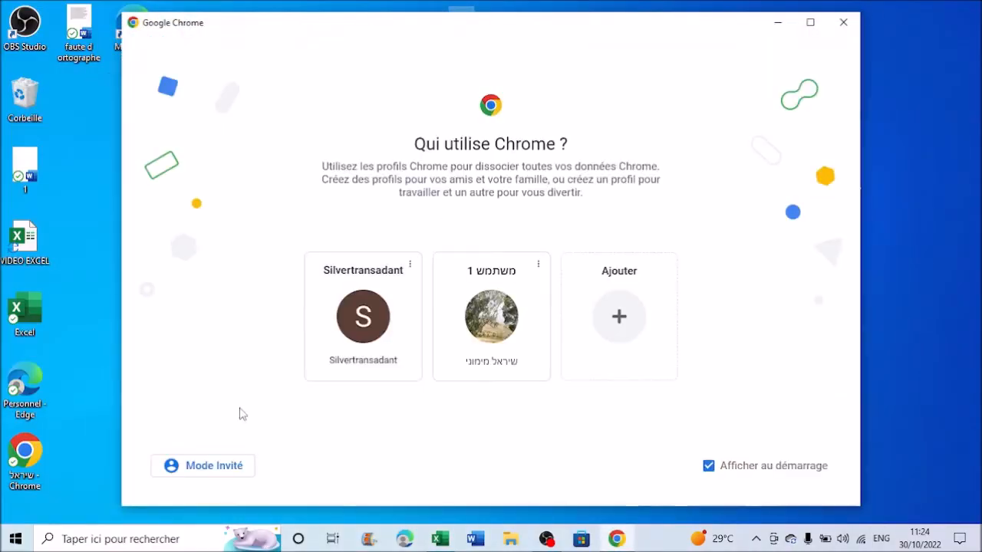
{"action": "left_click", "coordinate": [204, 467]}
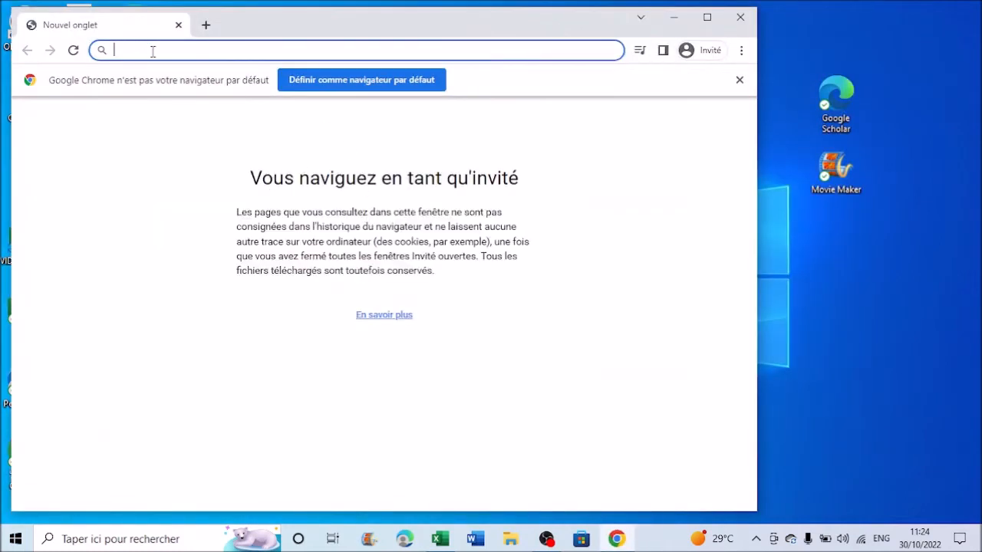
Step: Search the web for WILKIPEDIA, open the French Wikipedia main page and copy its web address before closing the browser
{"action": "type", "text": "WI"}
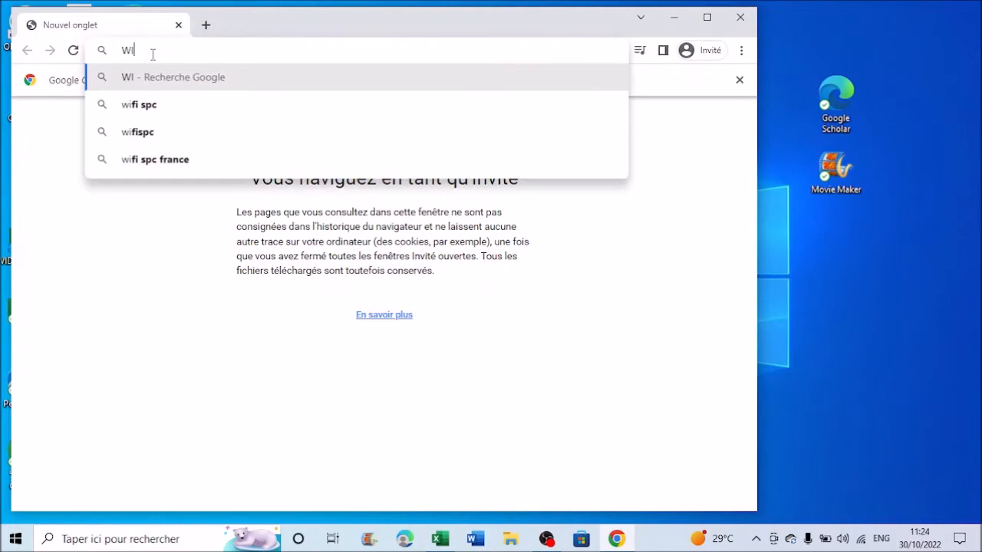
{"action": "type", "text": "LKIPEDIA"}
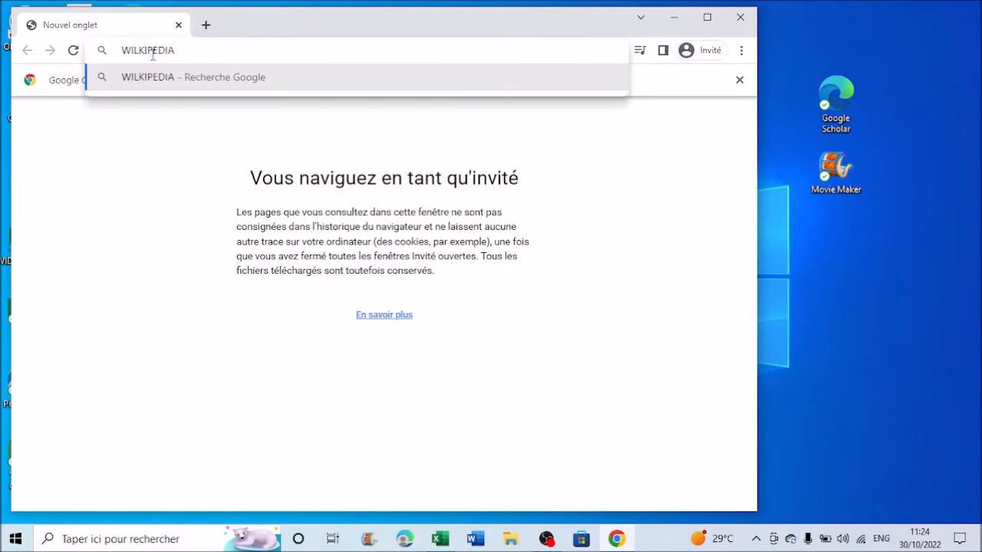
{"action": "key", "text": "Return"}
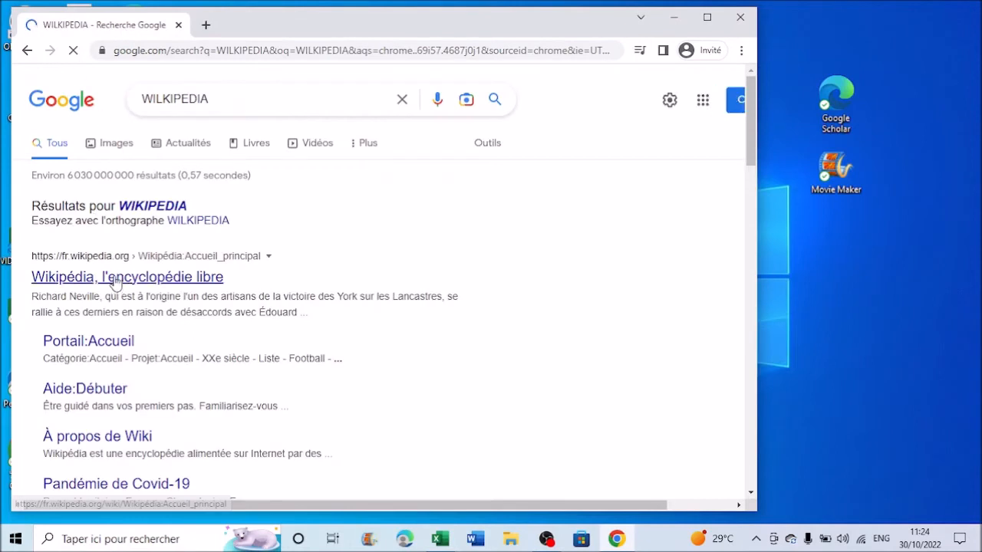
{"action": "left_click", "coordinate": [115, 279]}
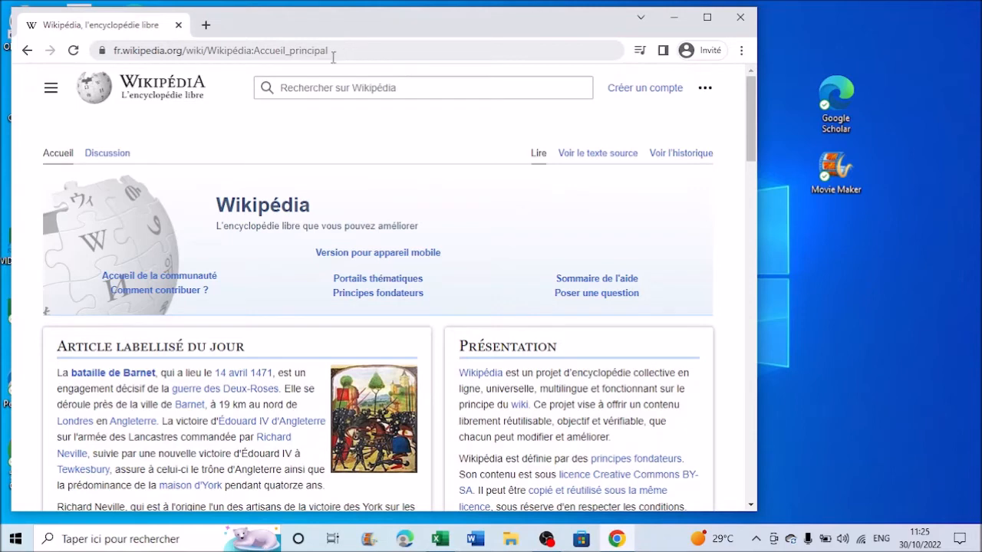
{"action": "left_click_drag", "start_coordinate": [357, 48], "coordinate": [44, 51]}
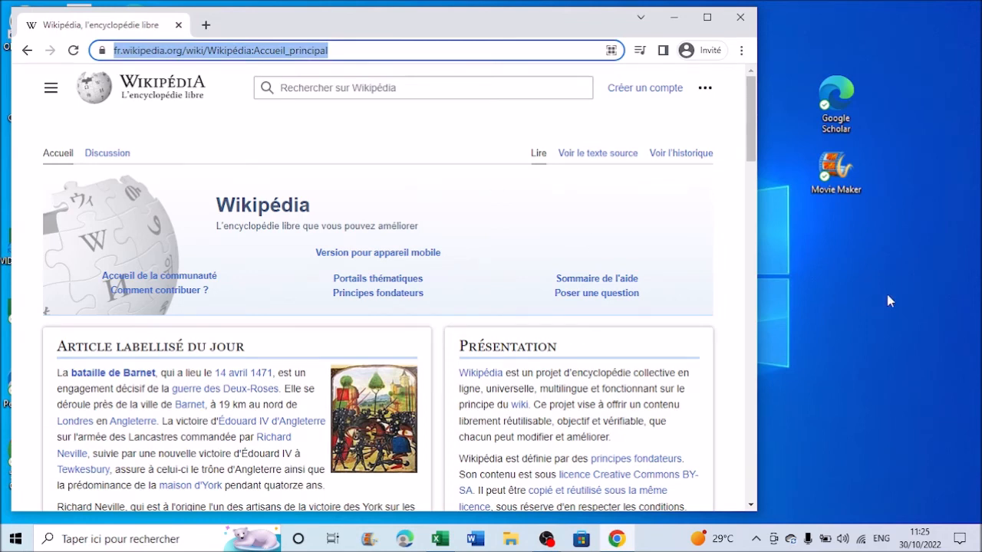
{"action": "left_click", "coordinate": [740, 21]}
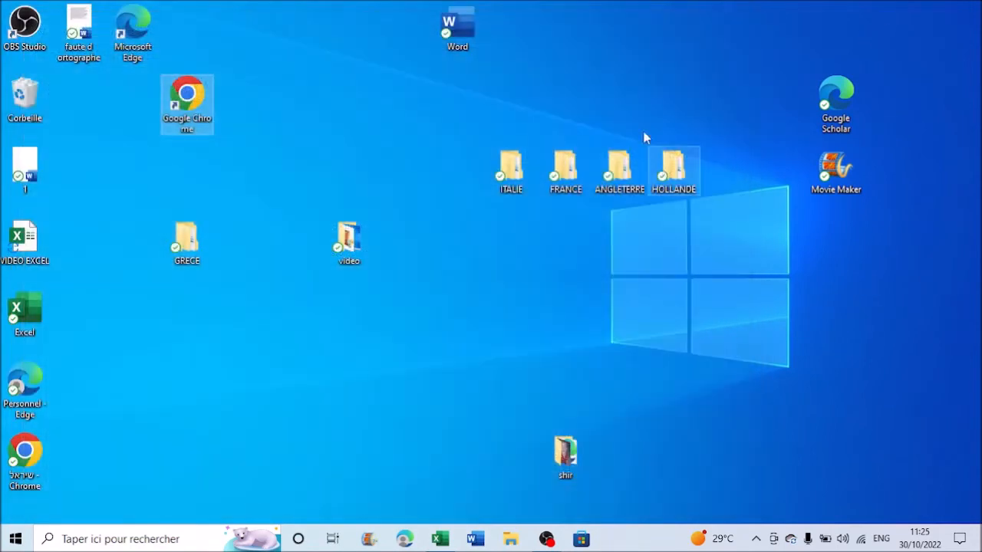
{"action": "left_click", "coordinate": [441, 540]}
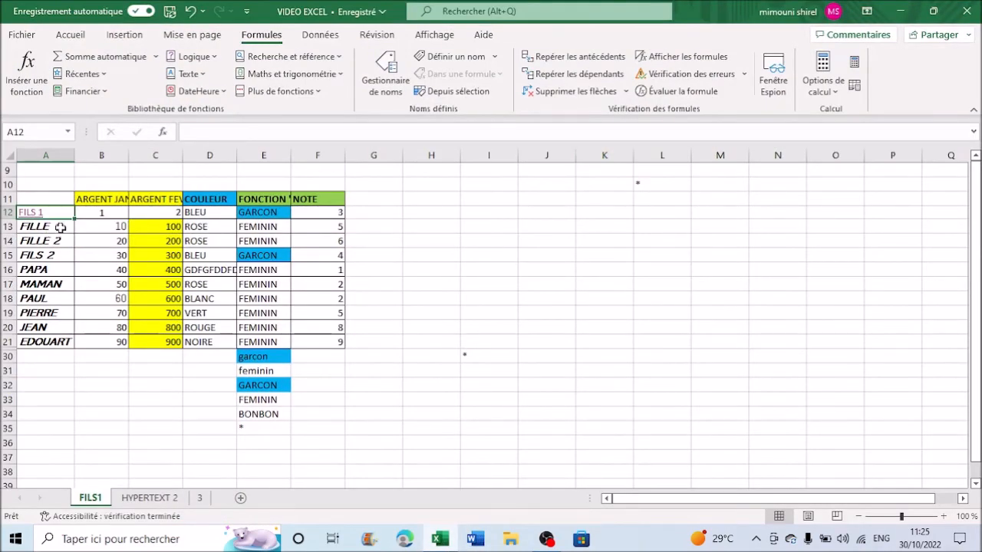
{"action": "left_click", "coordinate": [59, 228]}
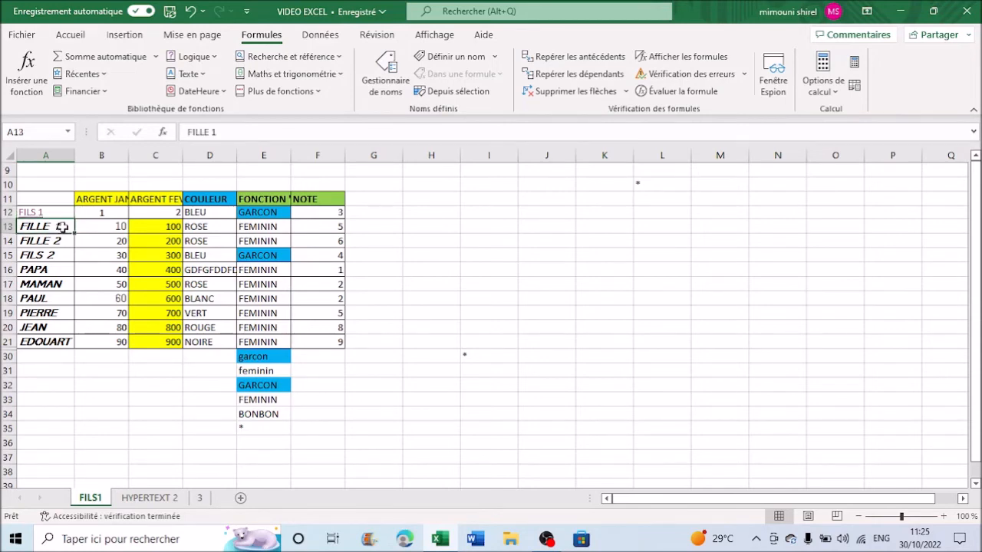
{"action": "right_click", "coordinate": [61, 228]}
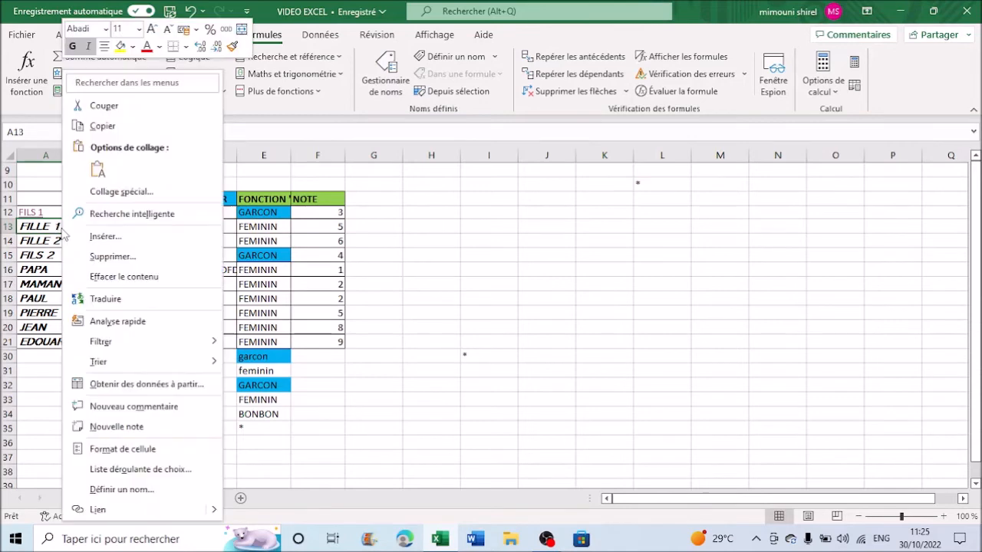
{"action": "left_click", "coordinate": [98, 509]}
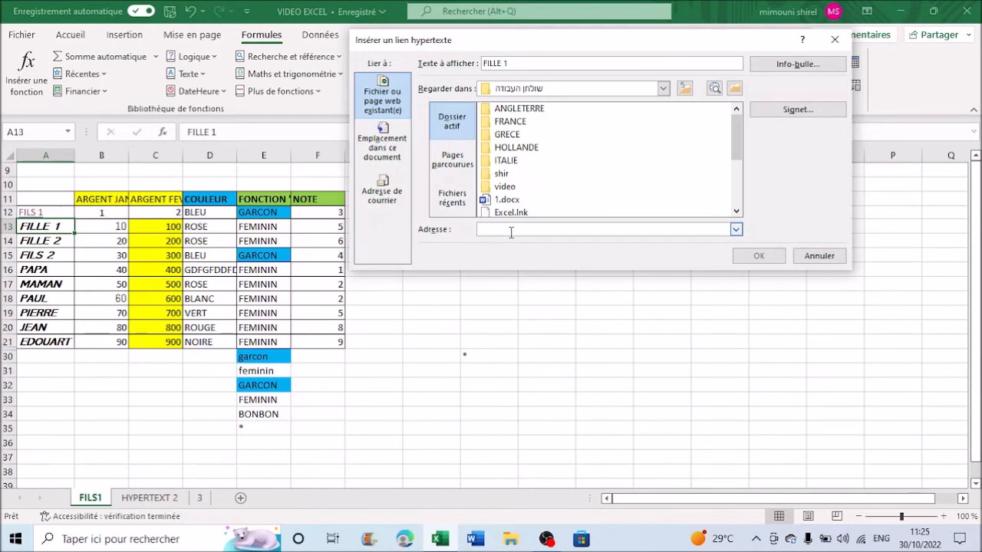
{"action": "type", "text": "https://fr.wikipedia.org/wiki/Wikip%C3%A9dia:Accueil_principal"}
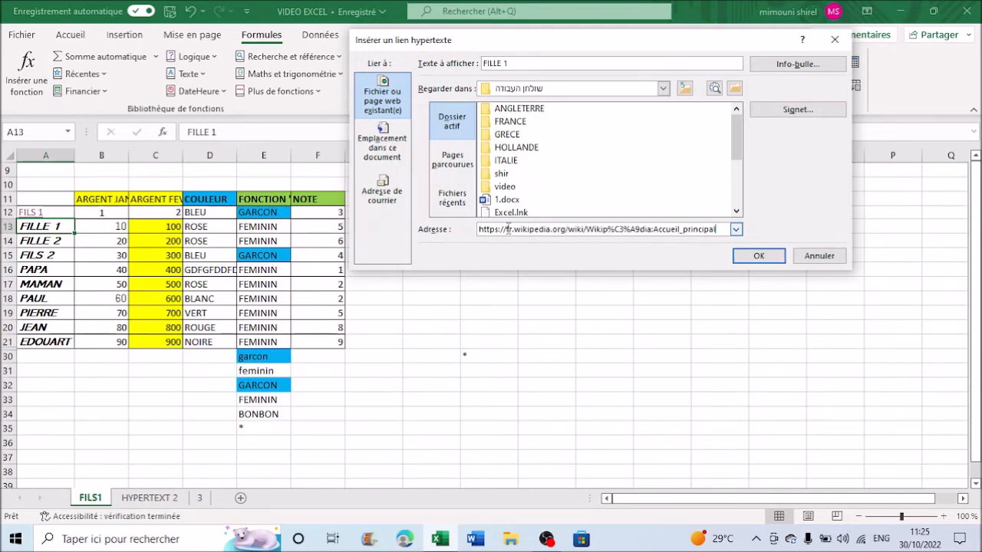
{"action": "left_click", "coordinate": [759, 257]}
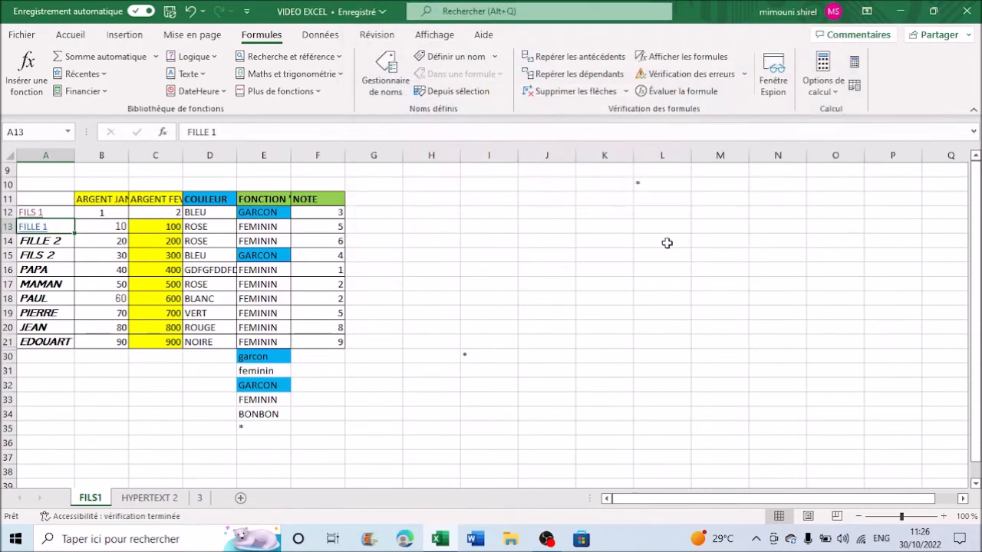
Step: Test the FILS 1 sheet link and the FILLE 1 web link, returning to the FILS1 sheet after each
{"action": "left_click", "coordinate": [33, 215]}
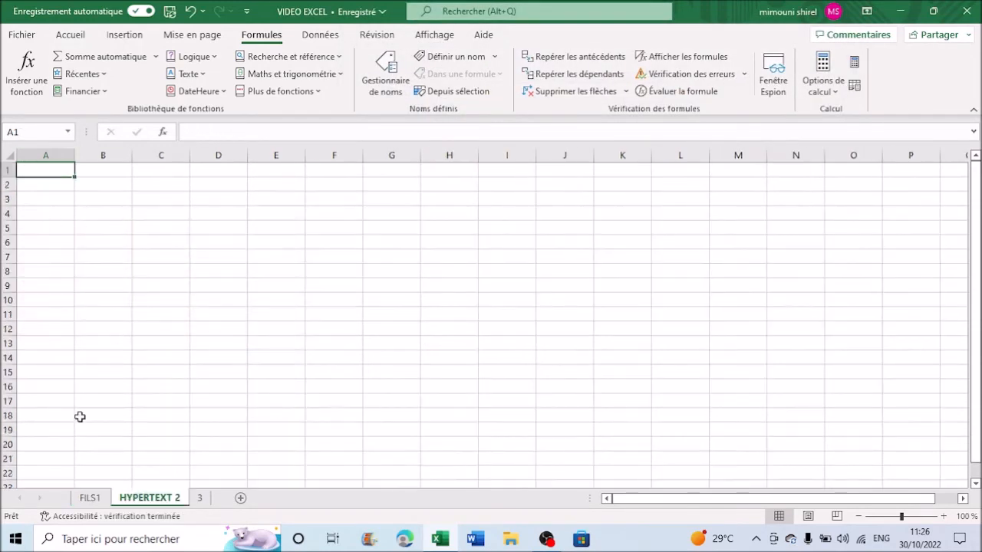
{"action": "left_click", "coordinate": [91, 499]}
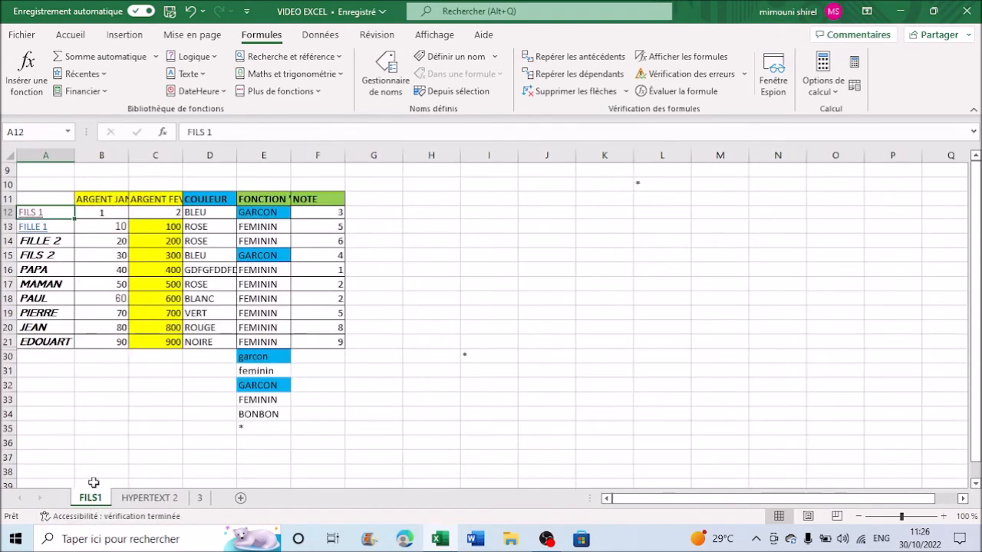
{"action": "left_click", "coordinate": [32, 229]}
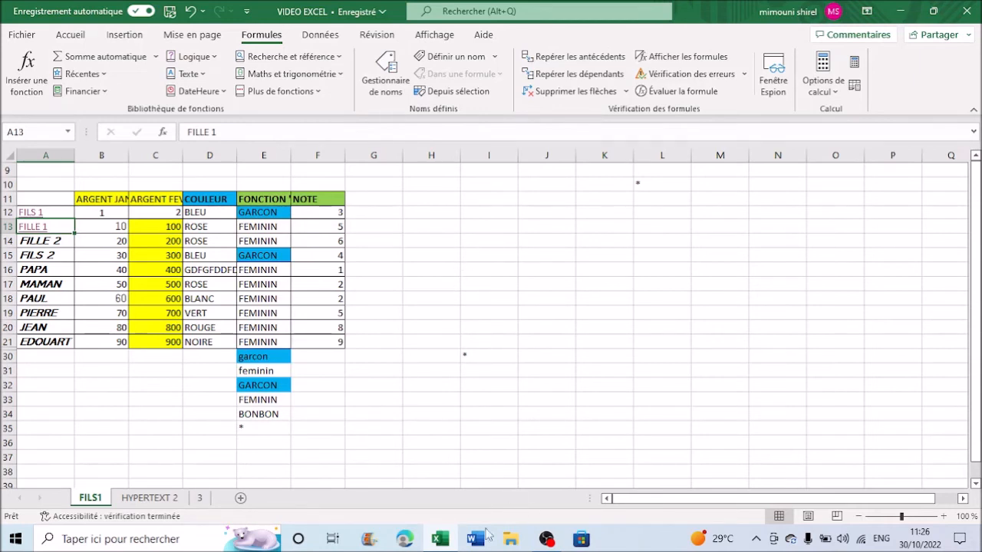
{"action": "left_click", "coordinate": [48, 227]}
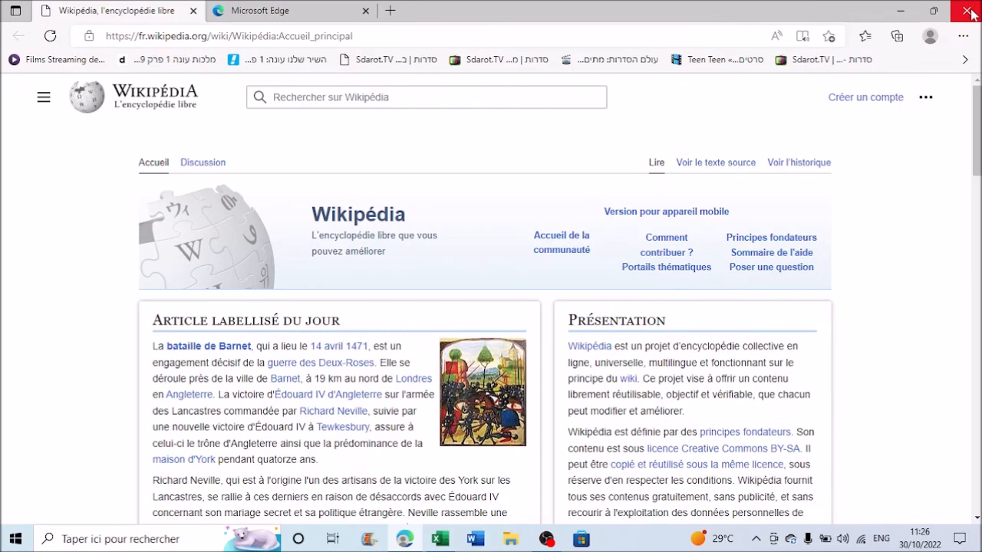
{"action": "left_click", "coordinate": [969, 13]}
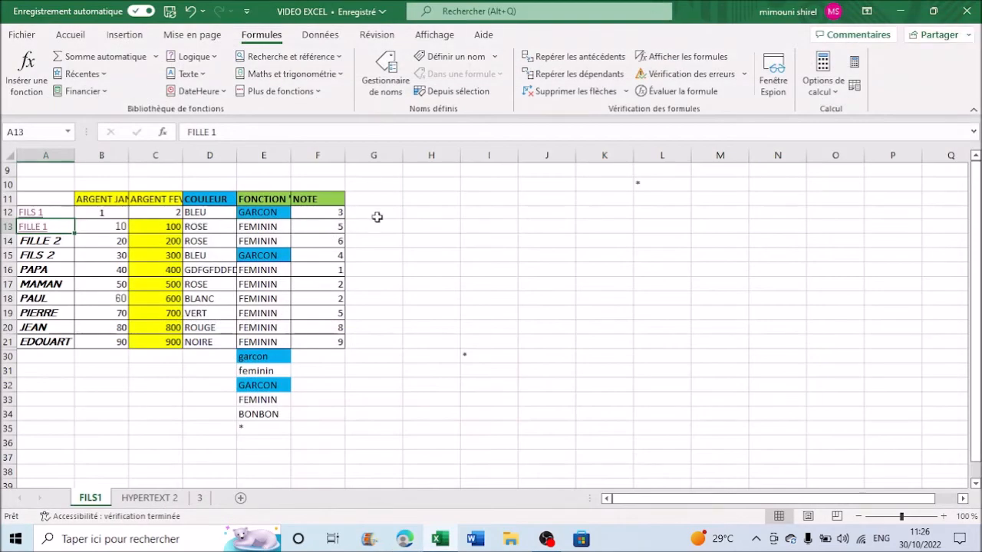